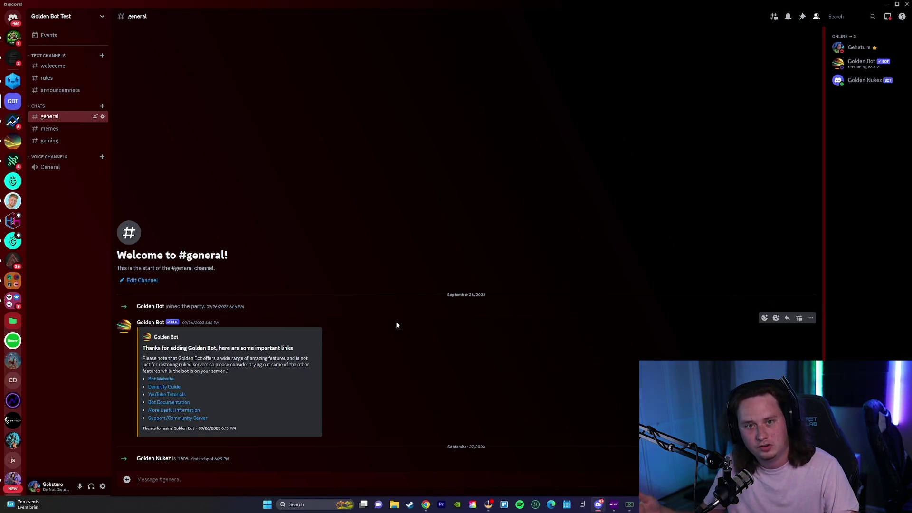
Send the .nuke command in the general channel to trigger the example nuke.
type(".nuke")
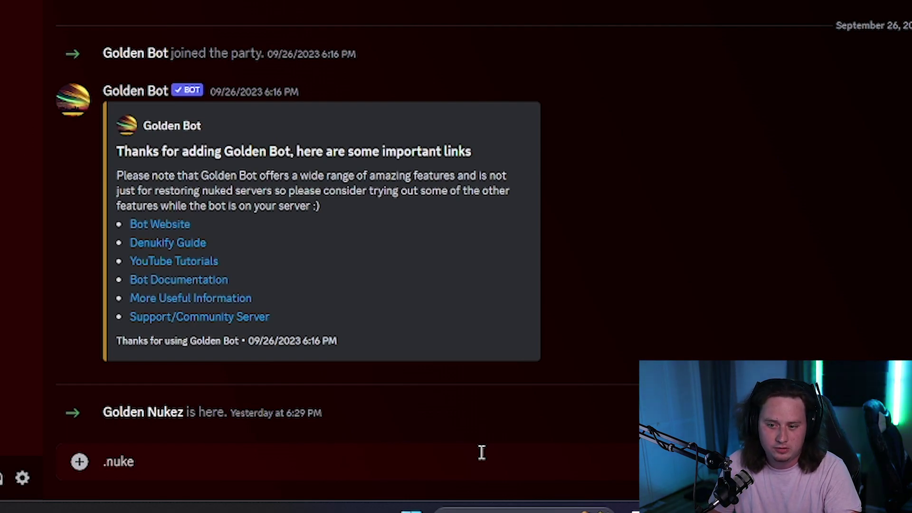
key("Return")
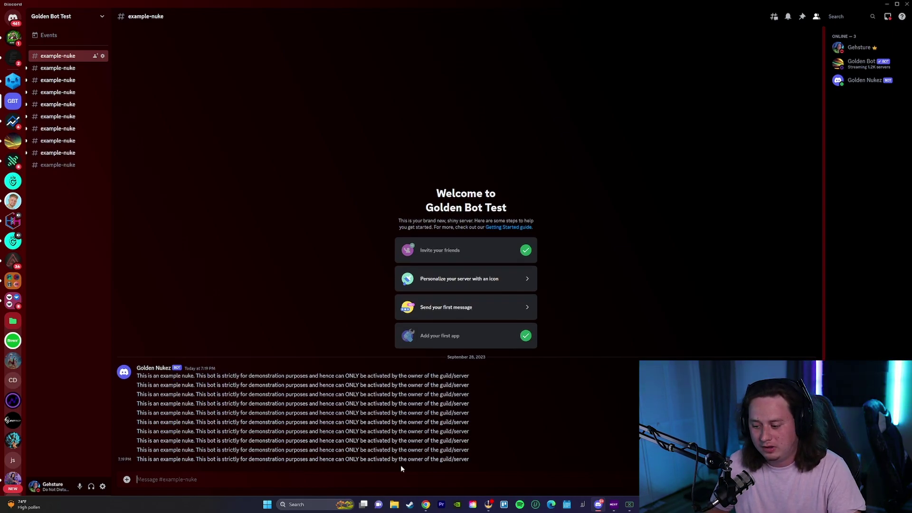
left_click_drag(469, 464, 136, 368)
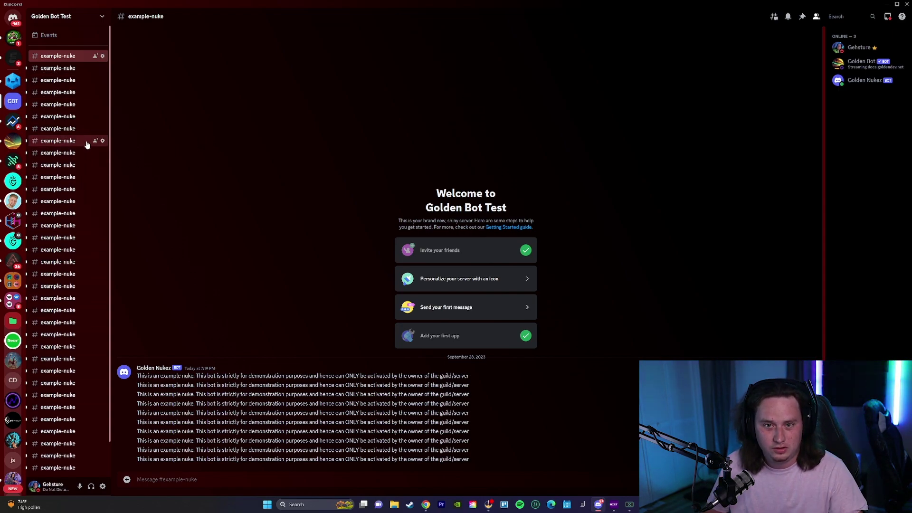
scroll(93, 166, "down", 1)
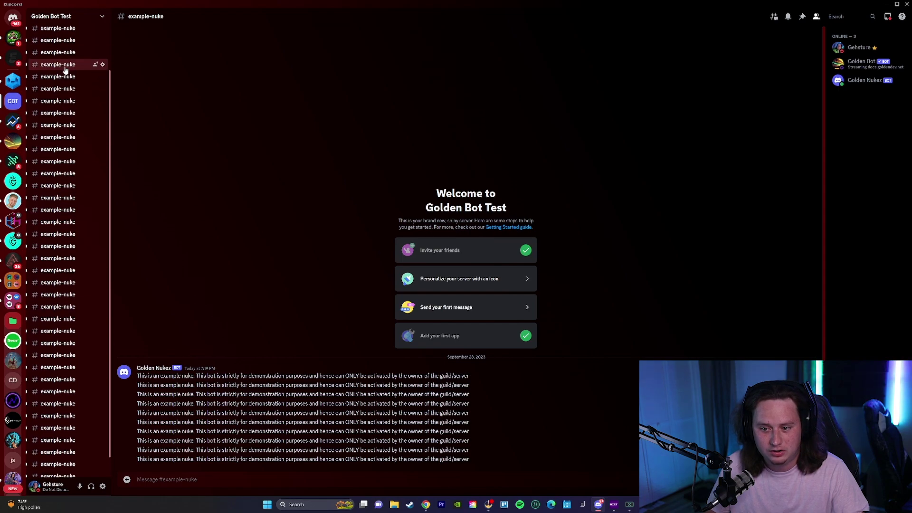
scroll(70, 141, "up", 1)
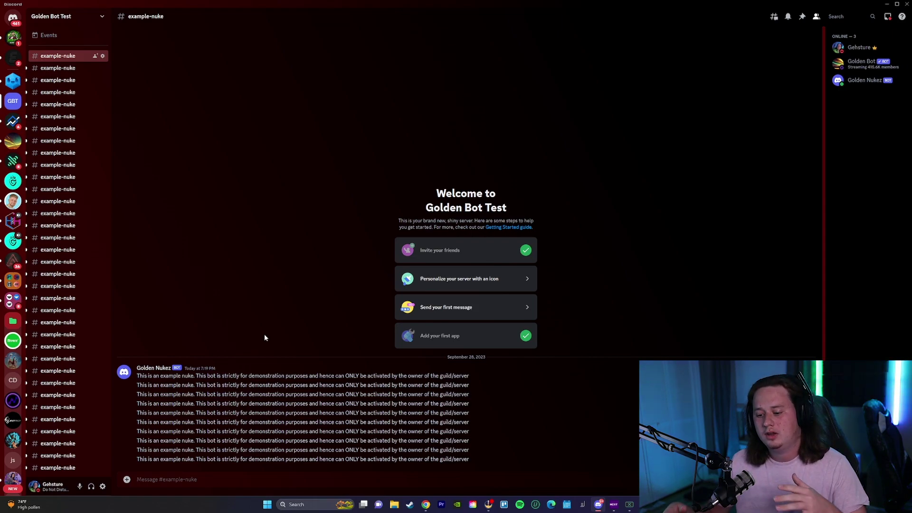
scroll(76, 375, "down", 2)
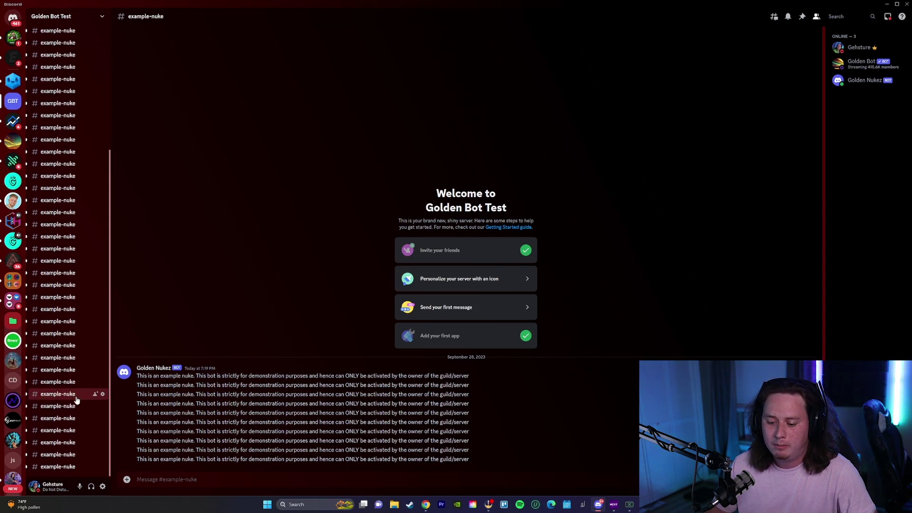
scroll(78, 402, "up", 3)
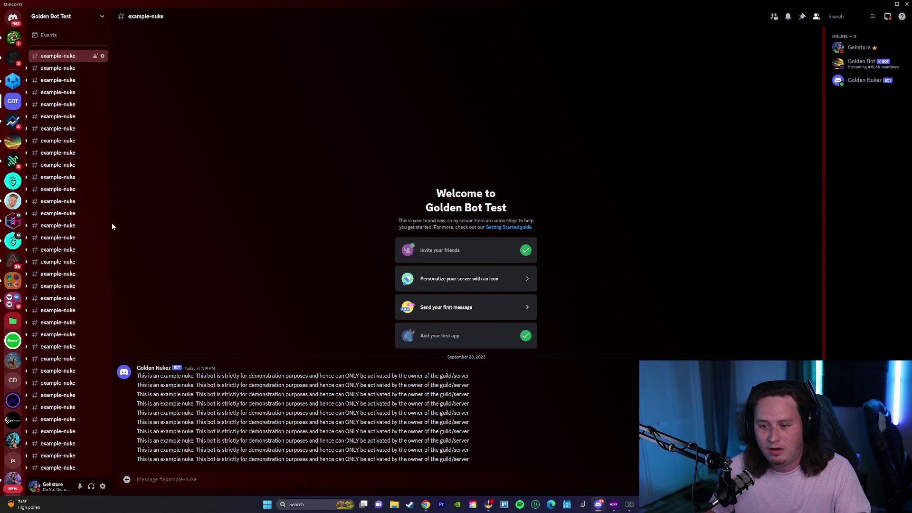
scroll(62, 173, "down", 5)
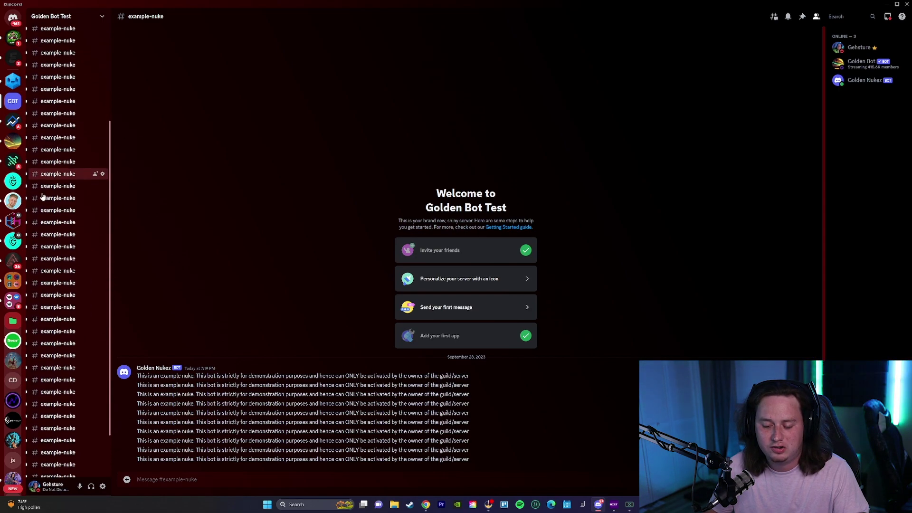
scroll(67, 199, "up", 5)
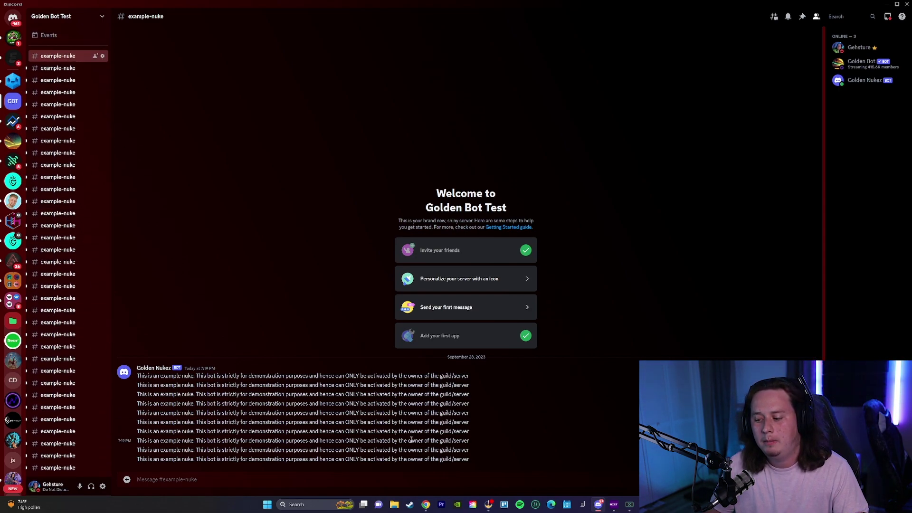
left_click_drag(145, 376, 140, 456)
left_click(140, 456)
scroll(97, 379, "down", 2)
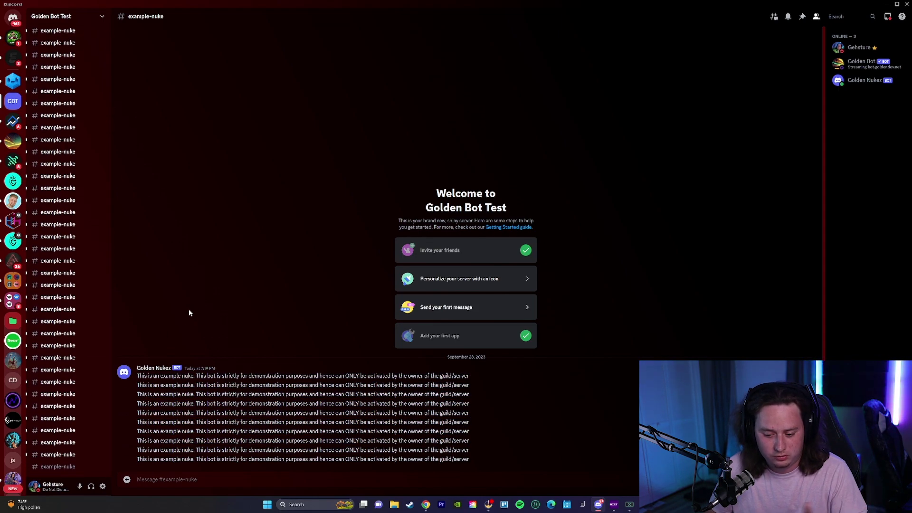
scroll(95, 190, "up", 3)
left_click(93, 82)
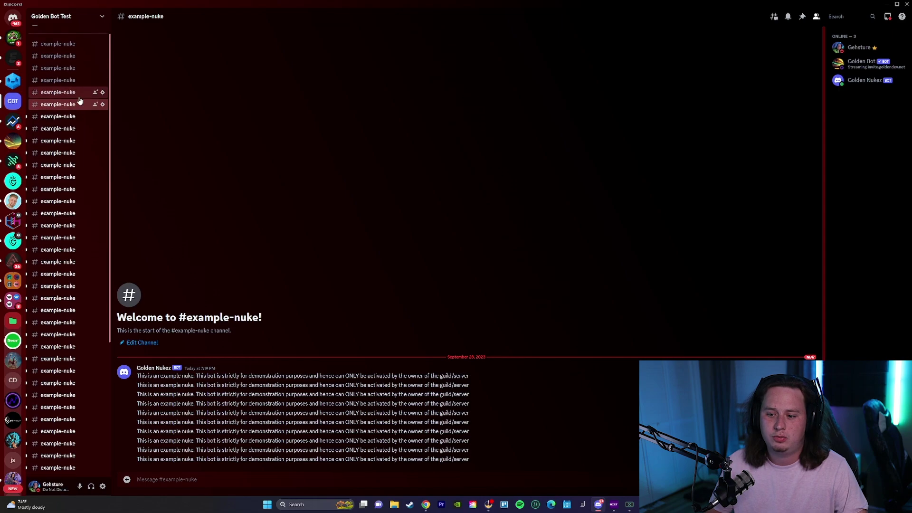
scroll(90, 90, "down", 2)
scroll(95, 126, "up", 2)
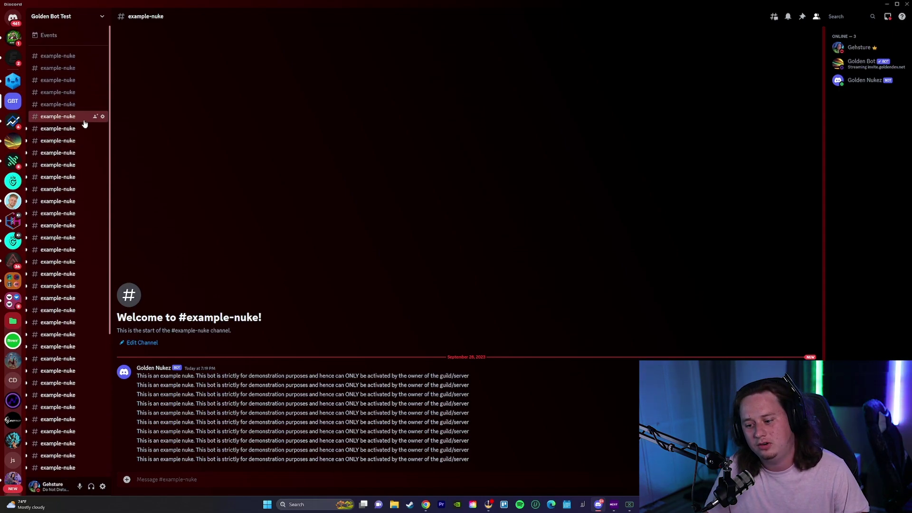
scroll(109, 124, "down", 3)
left_click_drag(260, 394, 209, 376)
left_click(209, 375)
scroll(81, 260, "up", 3)
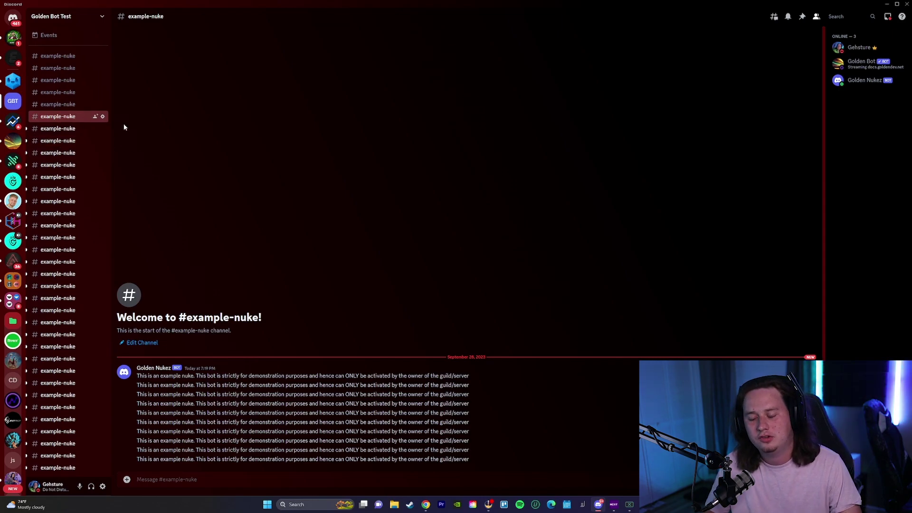
scroll(95, 143, "down", 4)
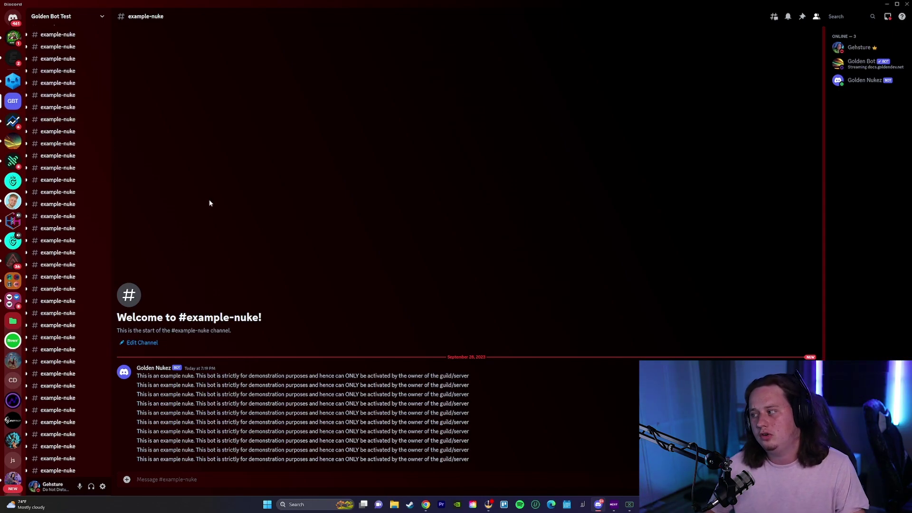
left_click(853, 67)
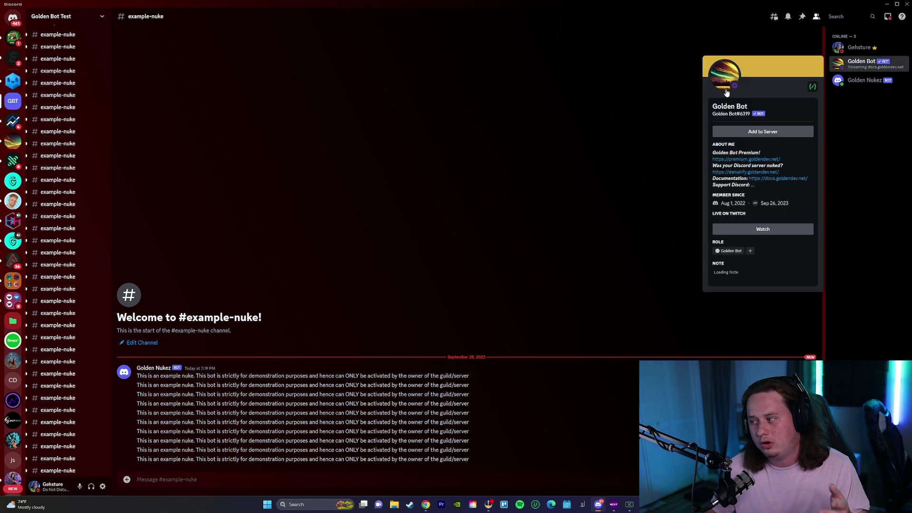
left_click(592, 111)
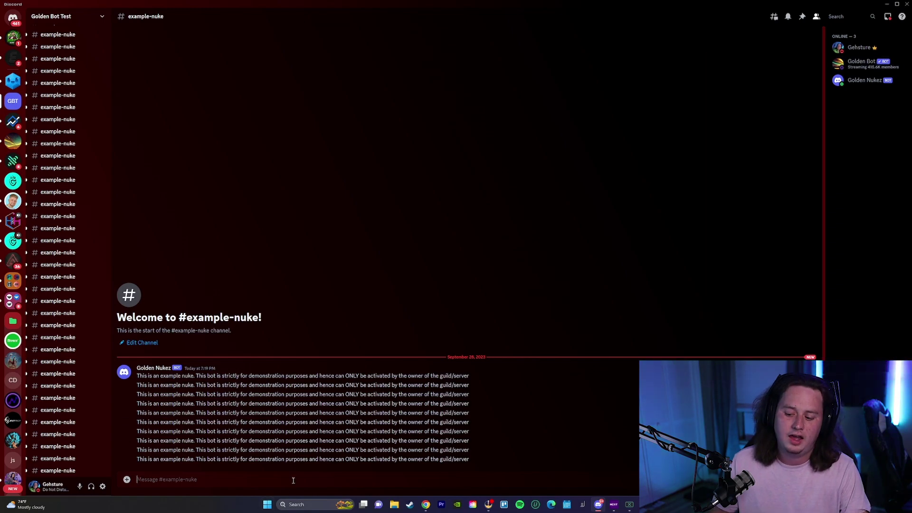
Run Golden Bot's /denukify purge all-channels command and confirm the deletion of all channels.
type("/de")
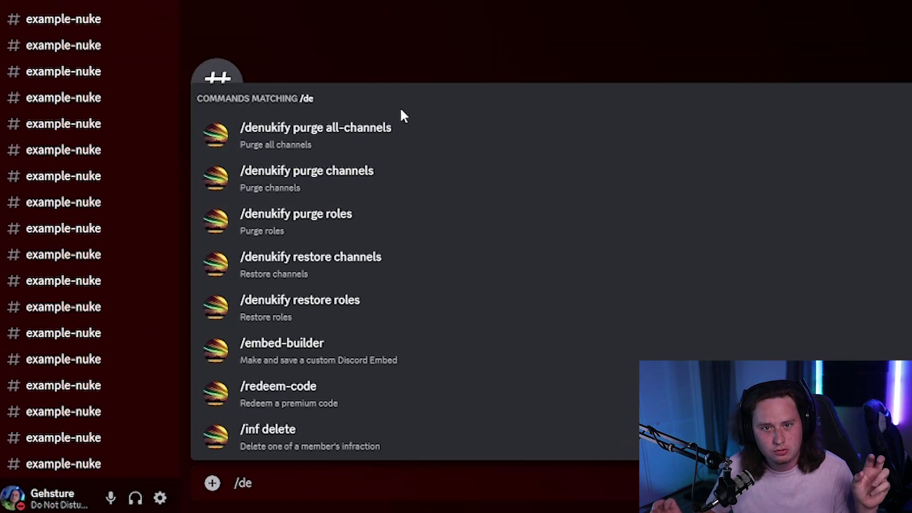
left_click(444, 135)
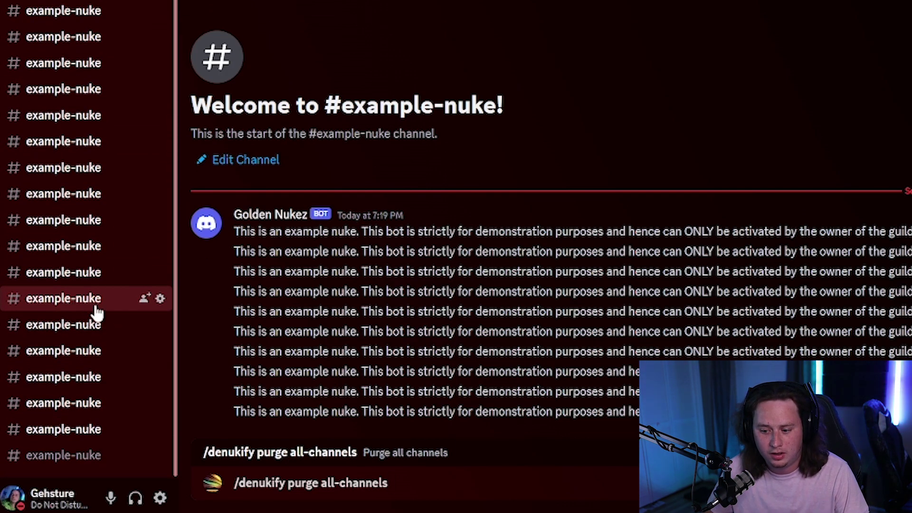
key("Return")
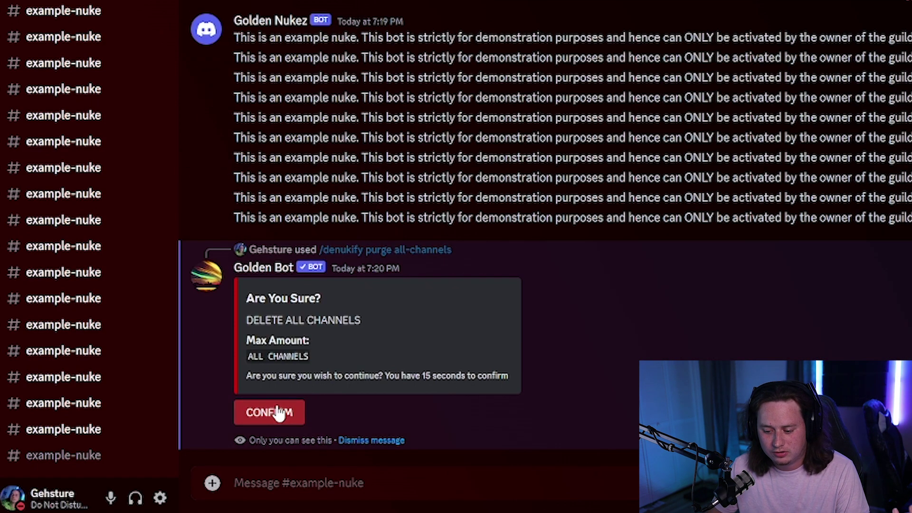
left_click(282, 417)
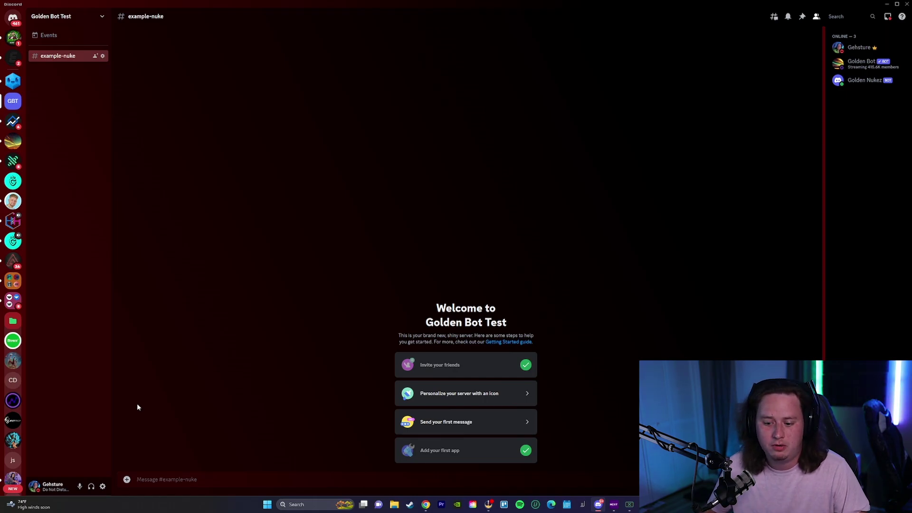
Enable Developer Mode in the advanced user settings and return to the server.
left_click(103, 487)
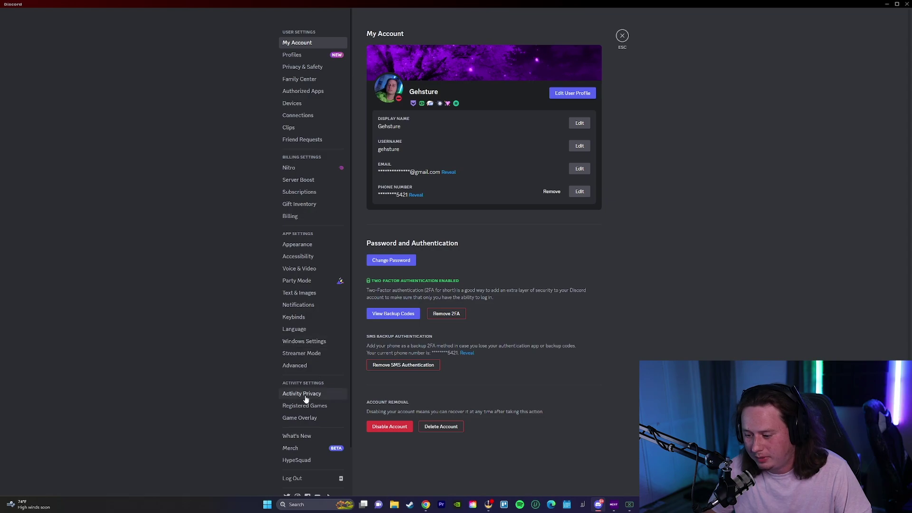
left_click(307, 370)
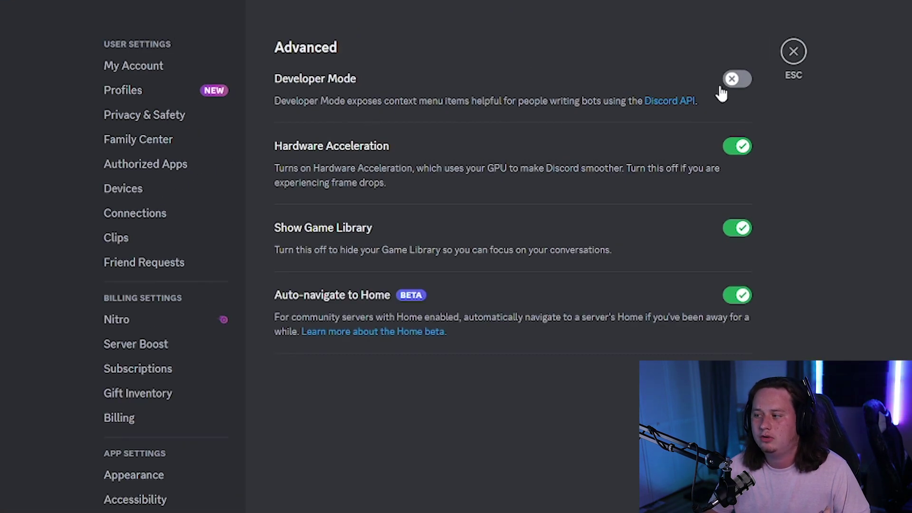
left_click(737, 80)
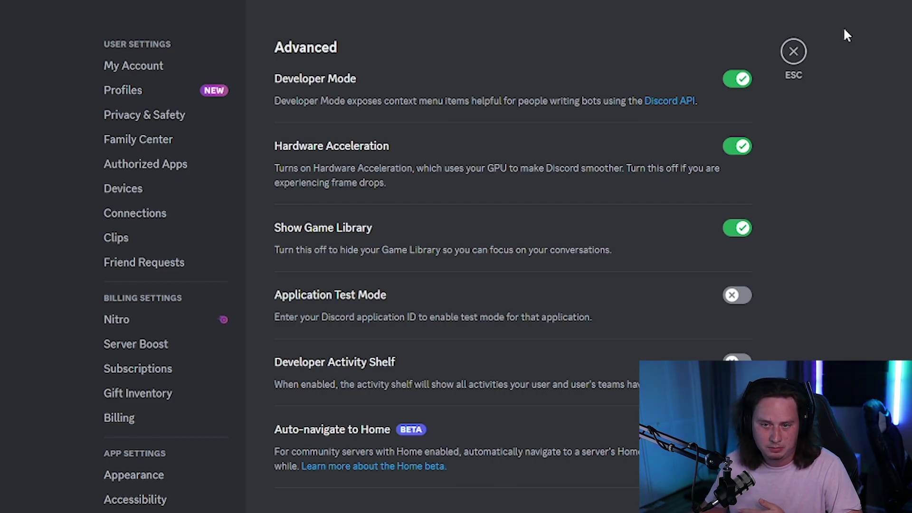
scroll(301, 304, "down", 1)
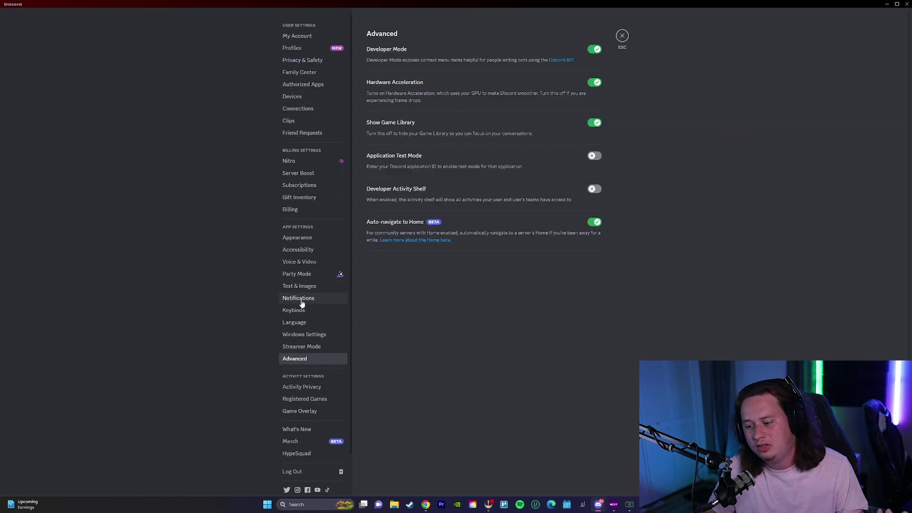
scroll(301, 304, "down", 1)
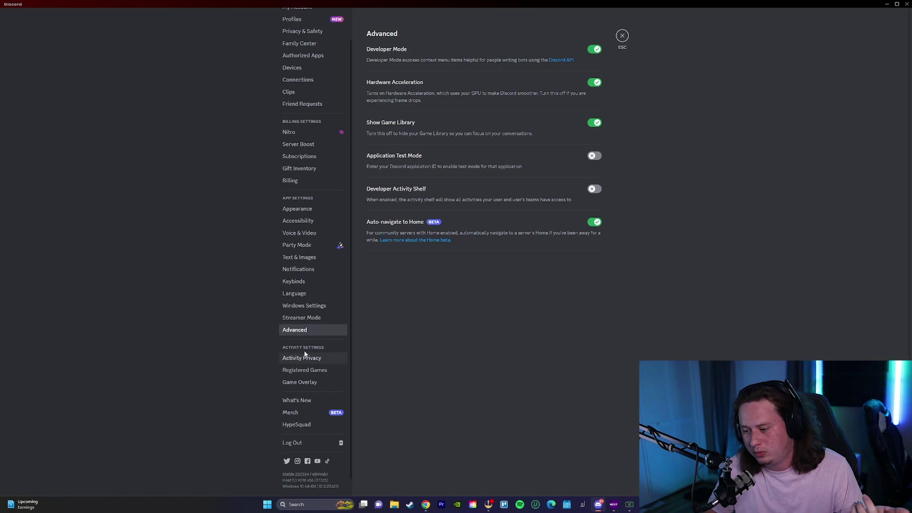
left_click(617, 39)
Examine the server's audit log for the bot that created the example-nuke channels and webhooks, and close the server settings.
left_click(51, 16)
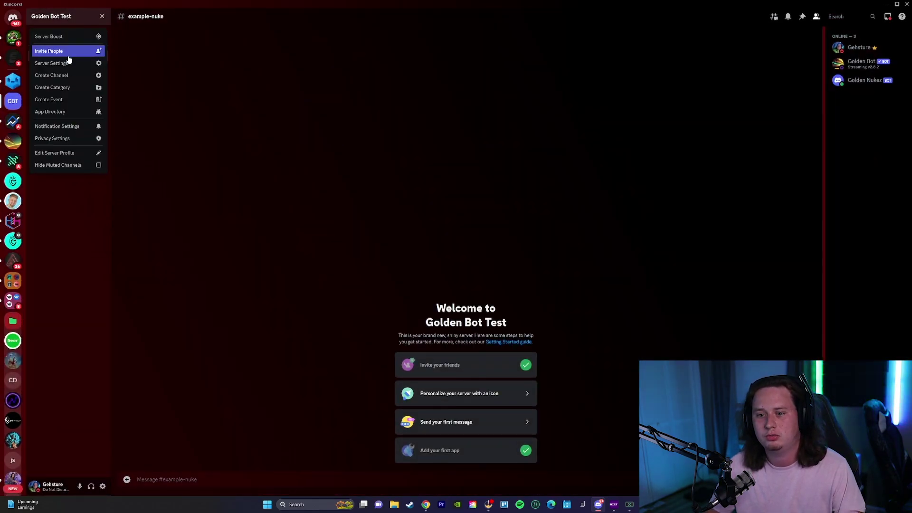
left_click(70, 64)
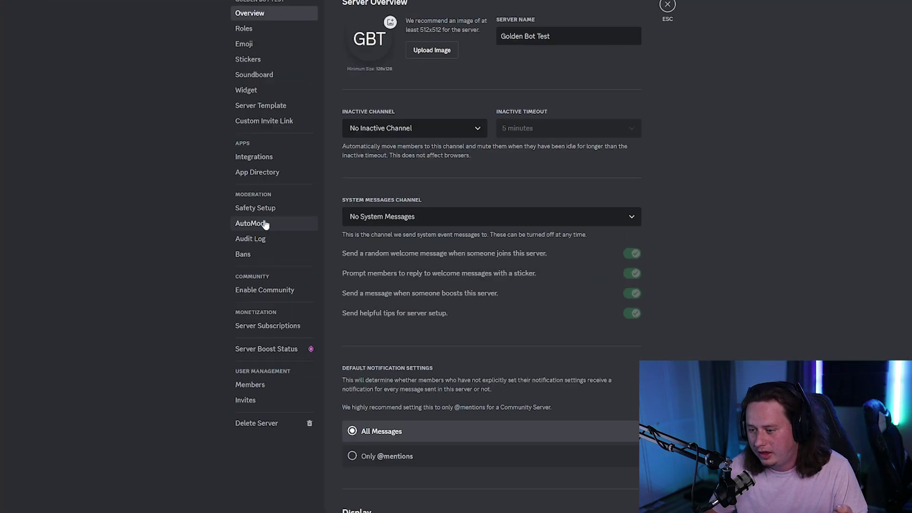
left_click(103, 309)
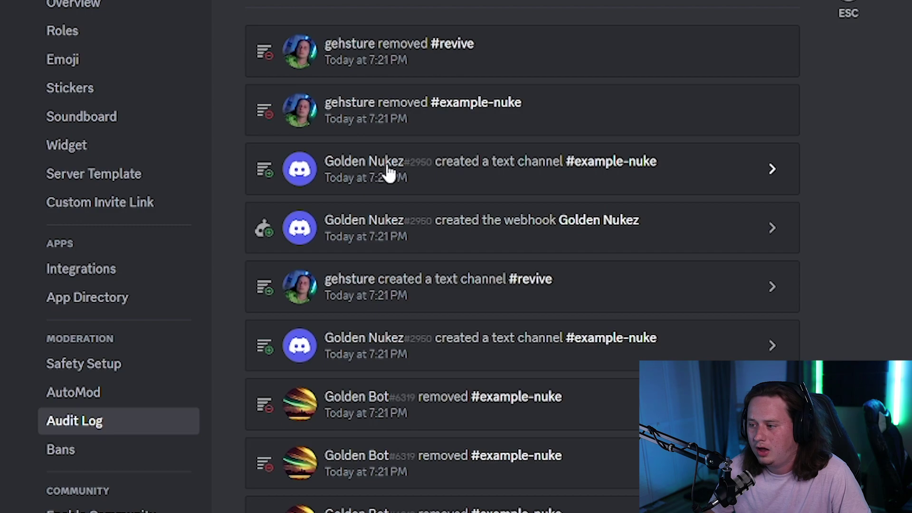
left_click(429, 163)
scroll(457, 404, "down", 5)
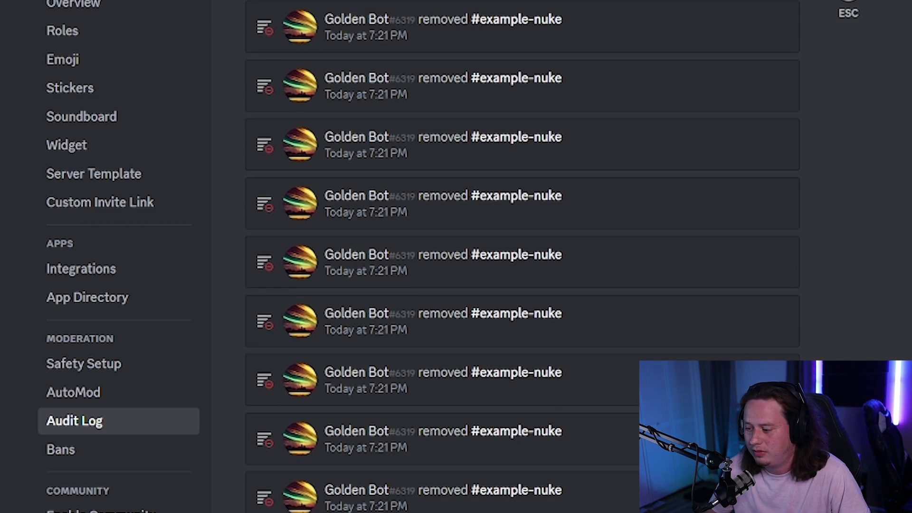
scroll(522, 257, "down", 5)
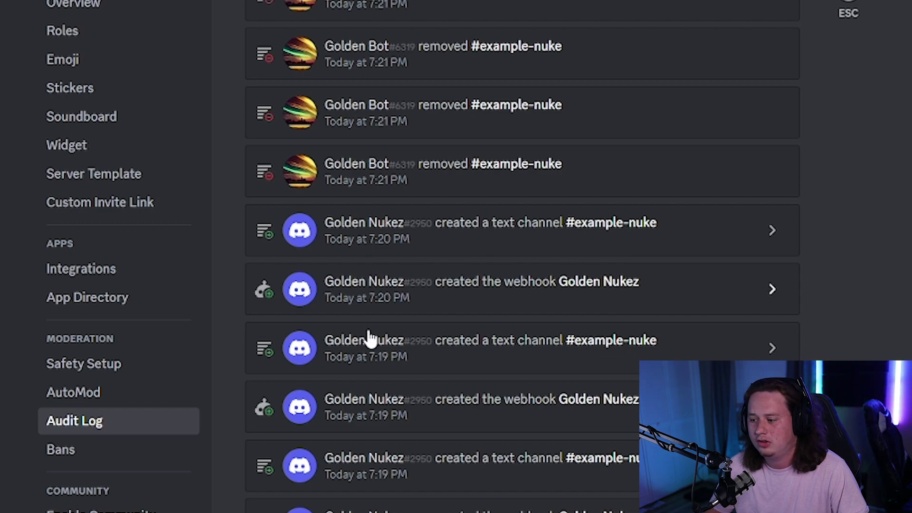
scroll(489, 418, "down", 2)
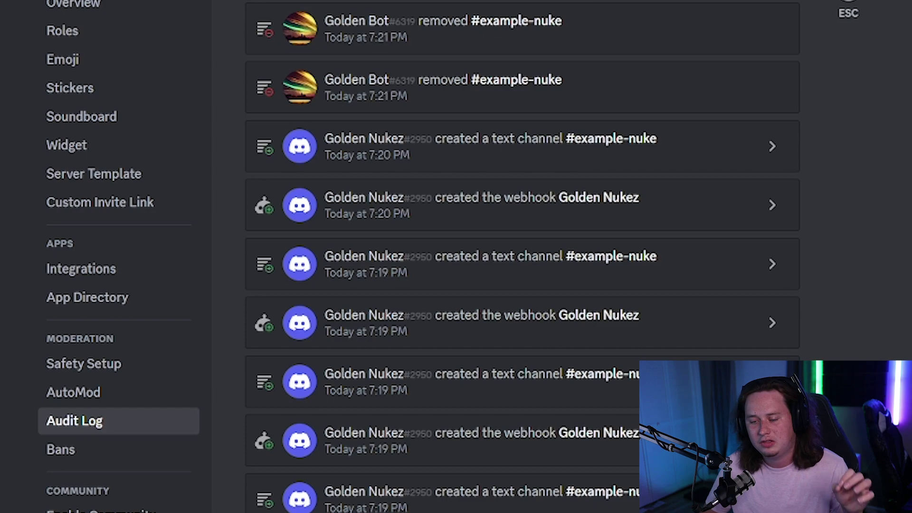
left_click(850, 7)
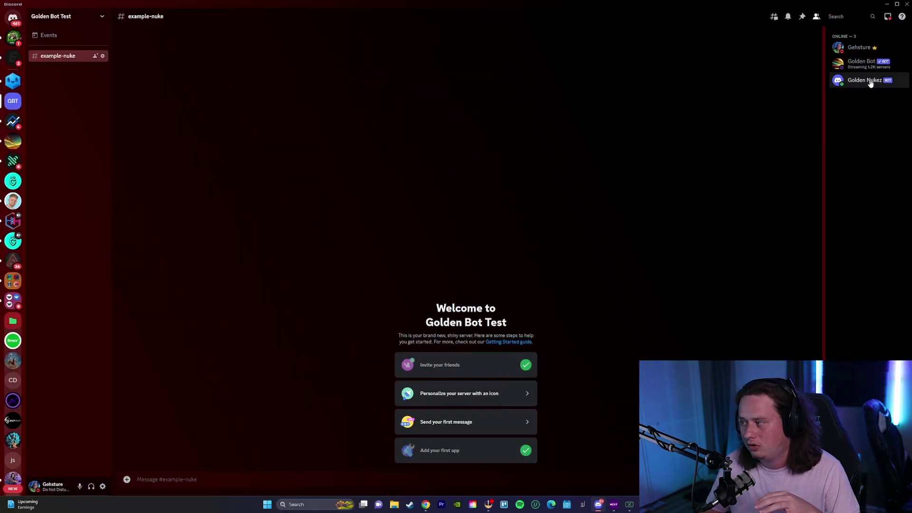
Reopen the audit log of the Golden Bot Test server.
left_click(51, 16)
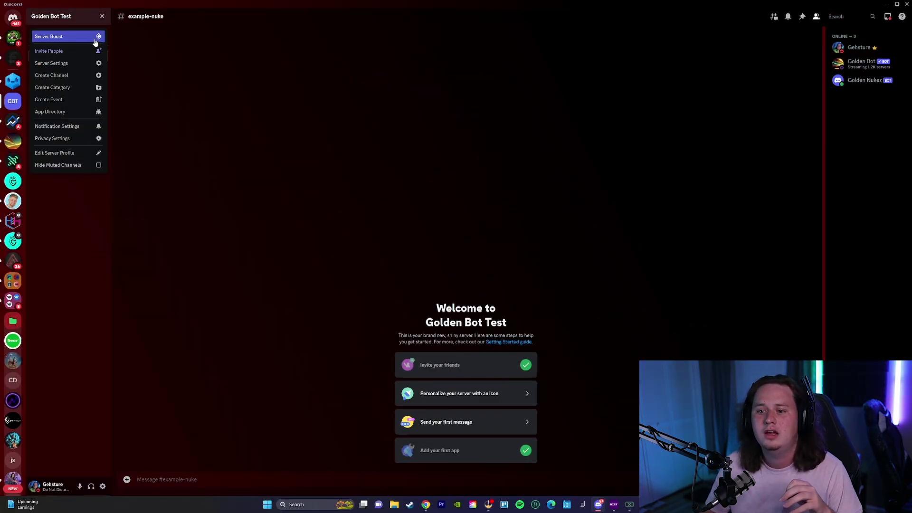
left_click(57, 64)
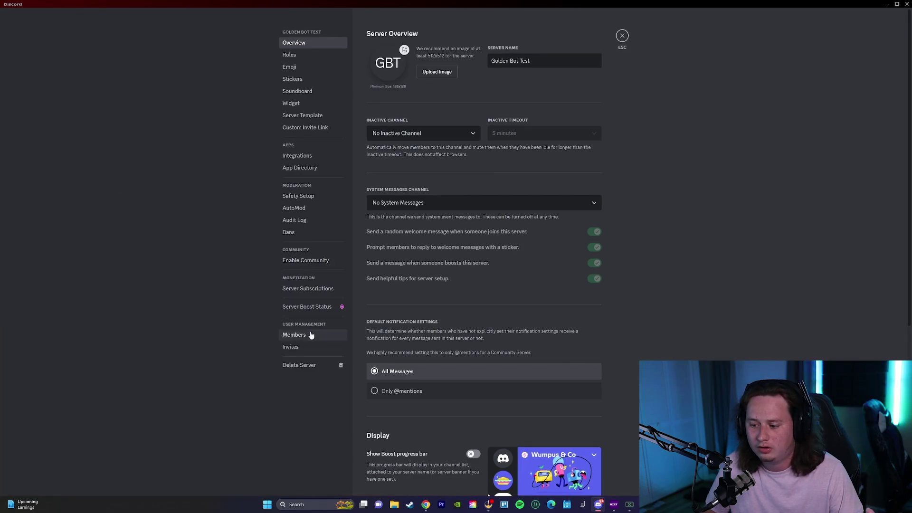
left_click(296, 221)
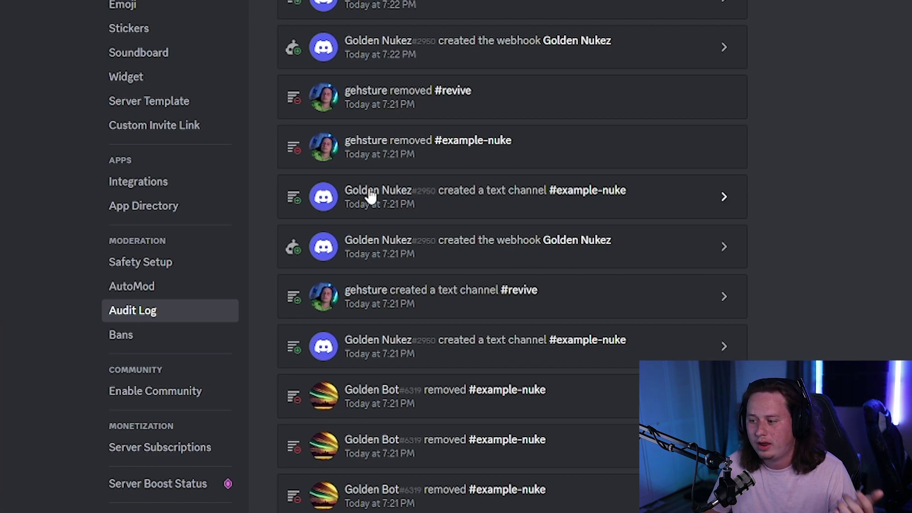
Copy Golden Nukez's user ID from its audit log entry and kick the bot from the server.
right_click(416, 161)
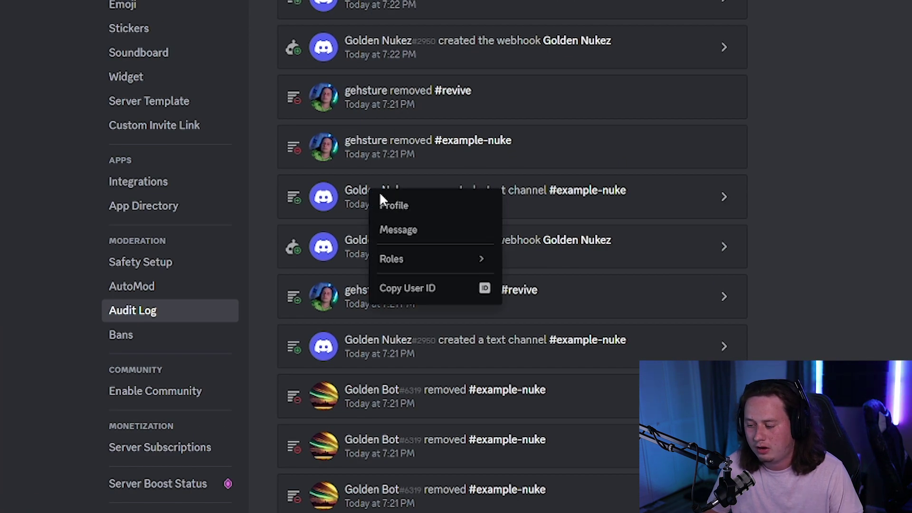
left_click(429, 290)
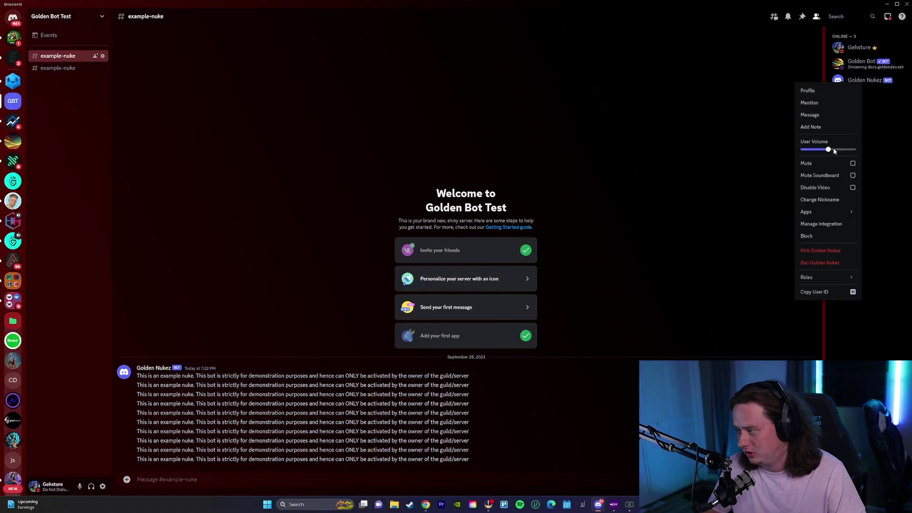
left_click(819, 250)
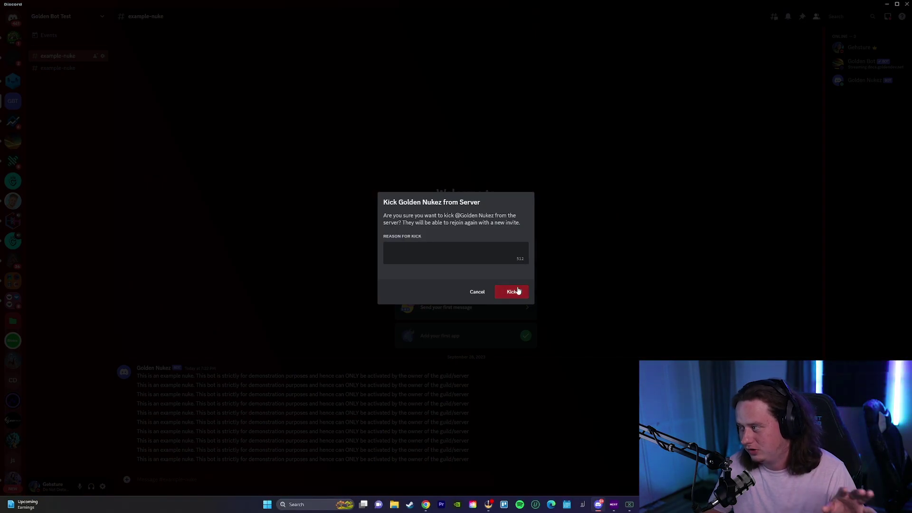
left_click(517, 290)
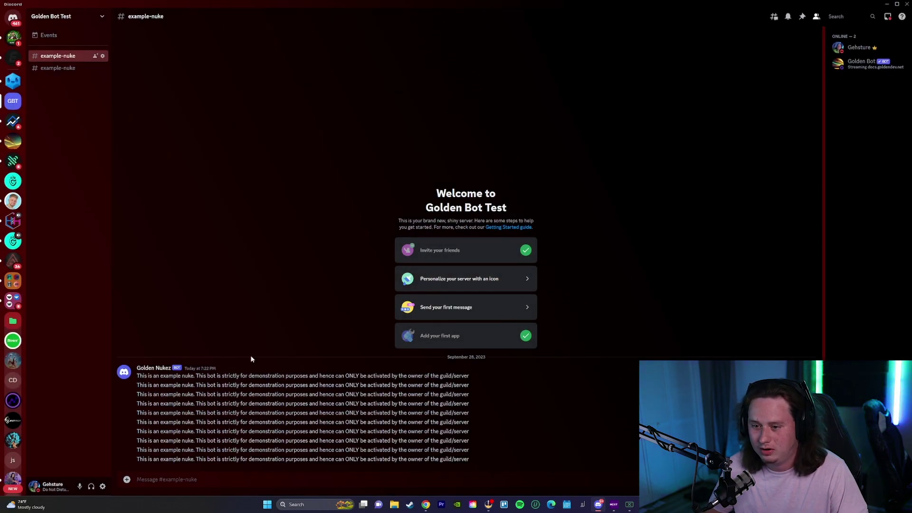
Delete the first of the two example-nuke channels and confirm the deletion.
right_click(72, 57)
left_click(98, 179)
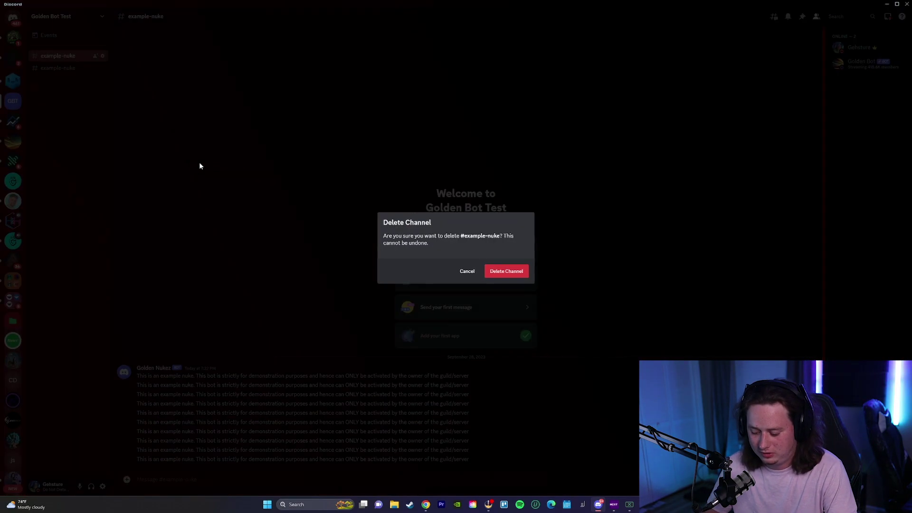
key("Return")
Run Golden Bot's /denukify restore channels command with the copied user ID and a limit of 100, and confirm the restoration.
type("/de")
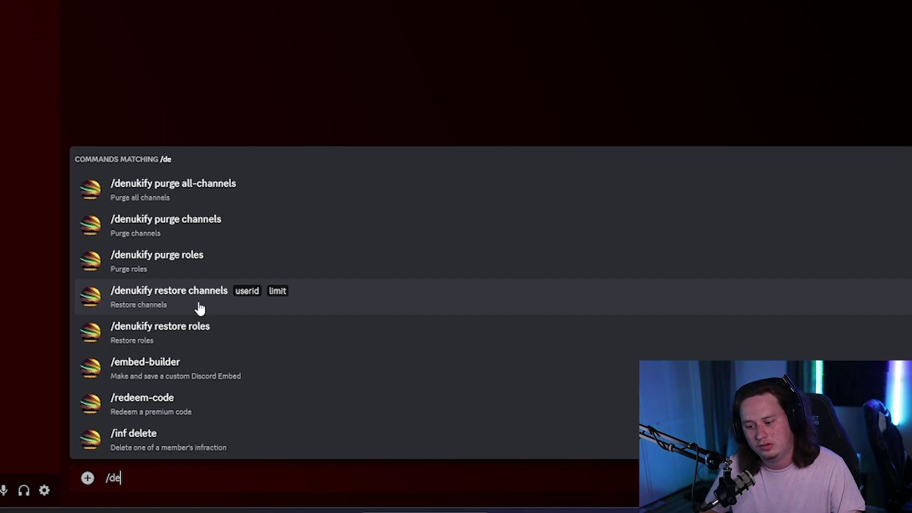
left_click(200, 309)
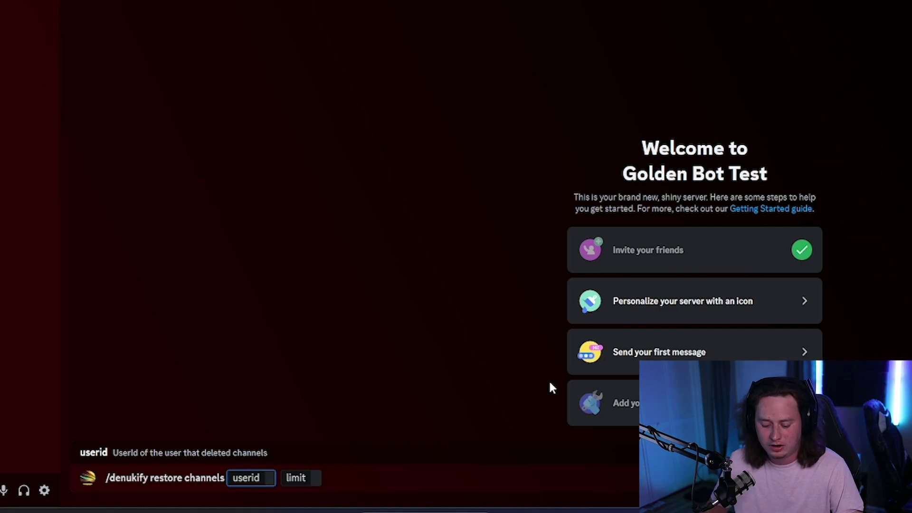
key("ctrl+v")
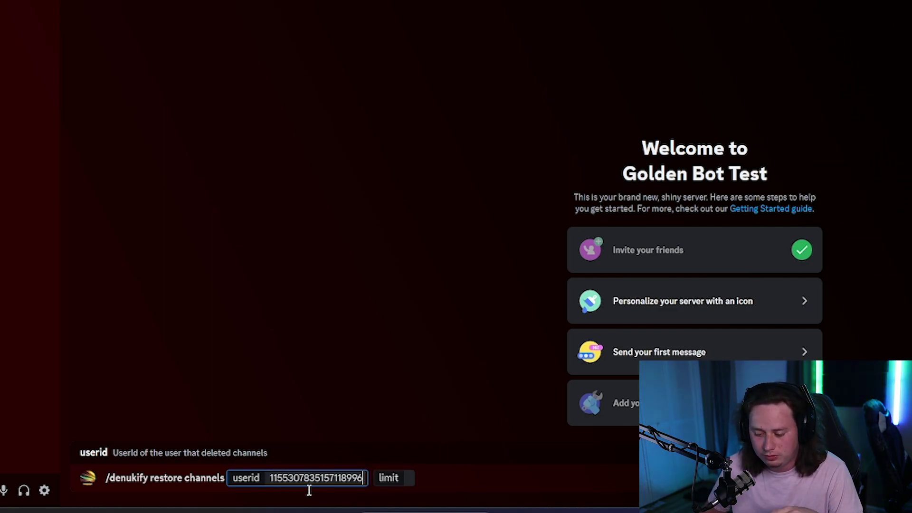
left_click(412, 479)
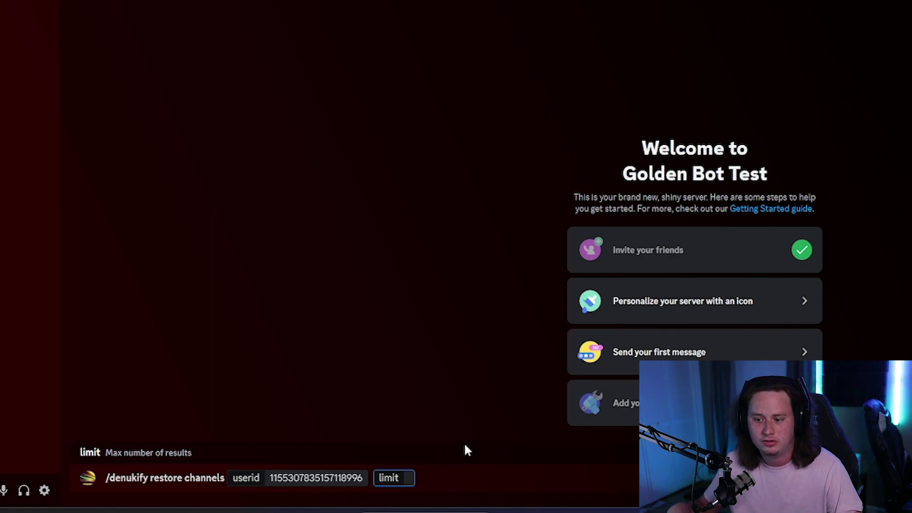
type("10")
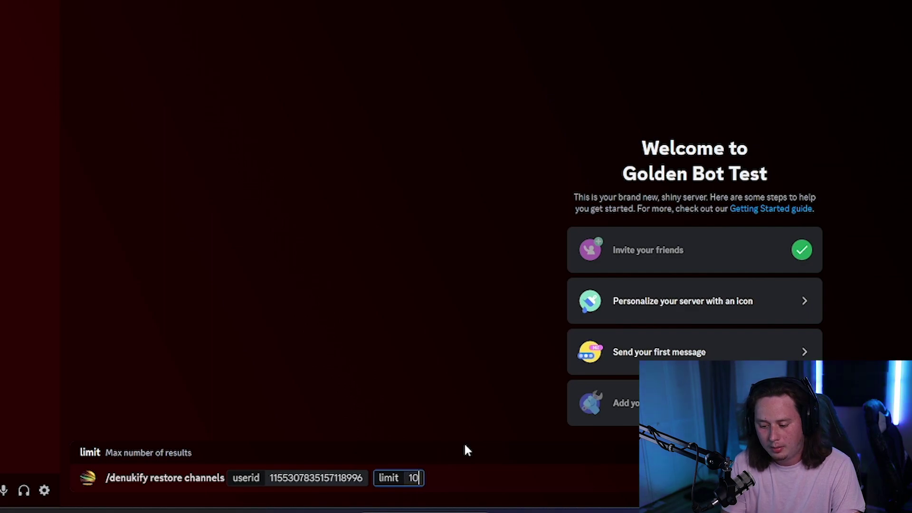
type("0")
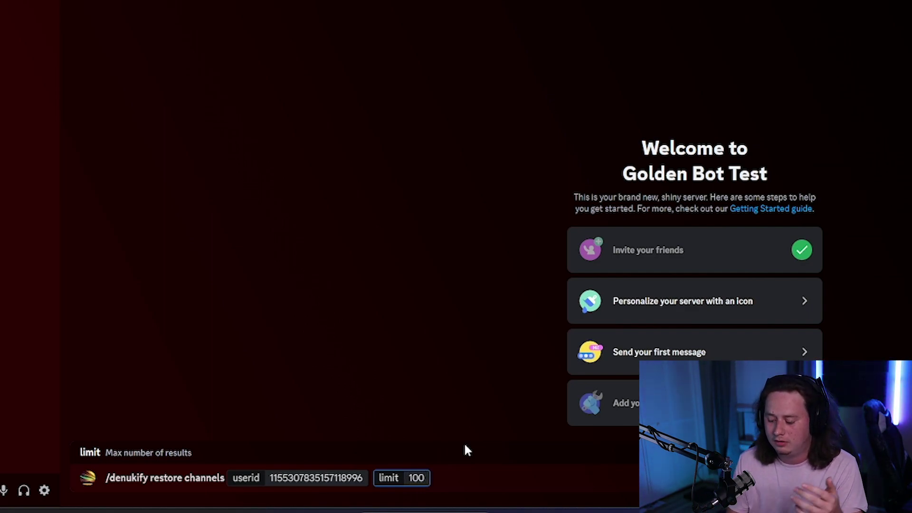
key("Return")
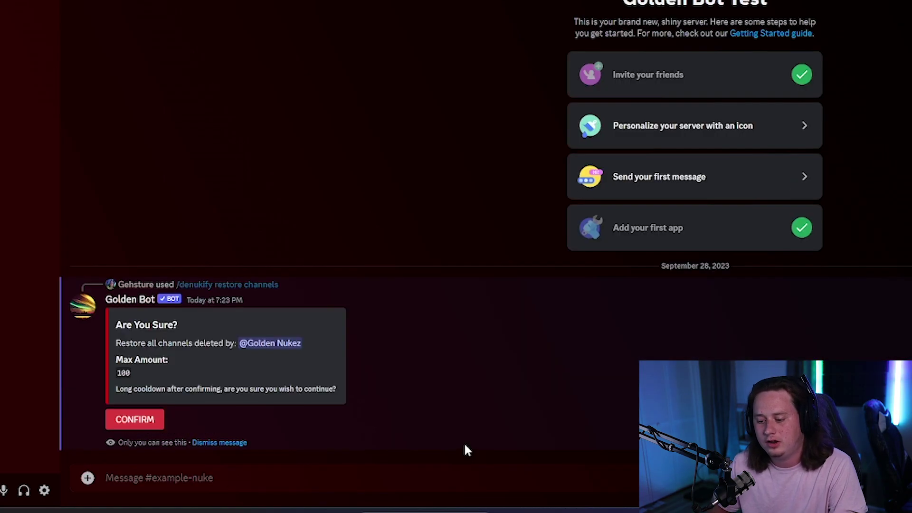
left_click(148, 424)
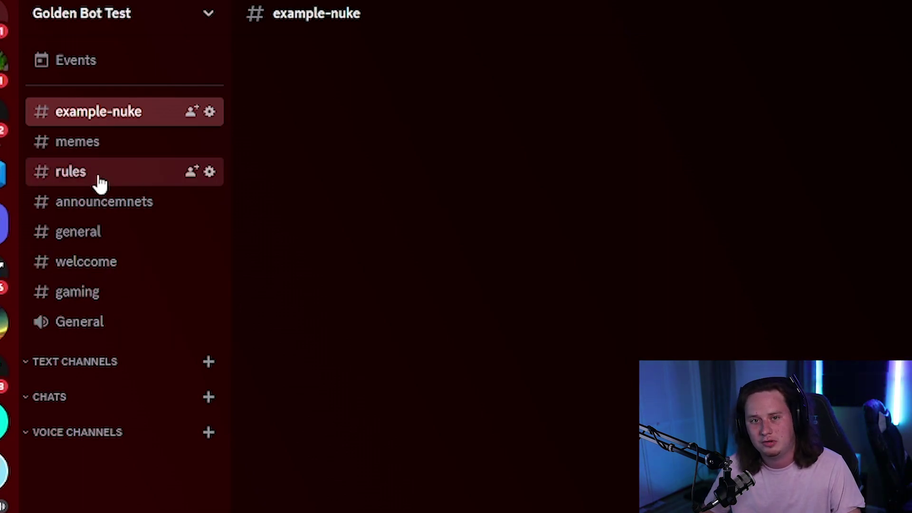
Look through the restored memes, rules and announcemnets channels.
left_click(105, 149)
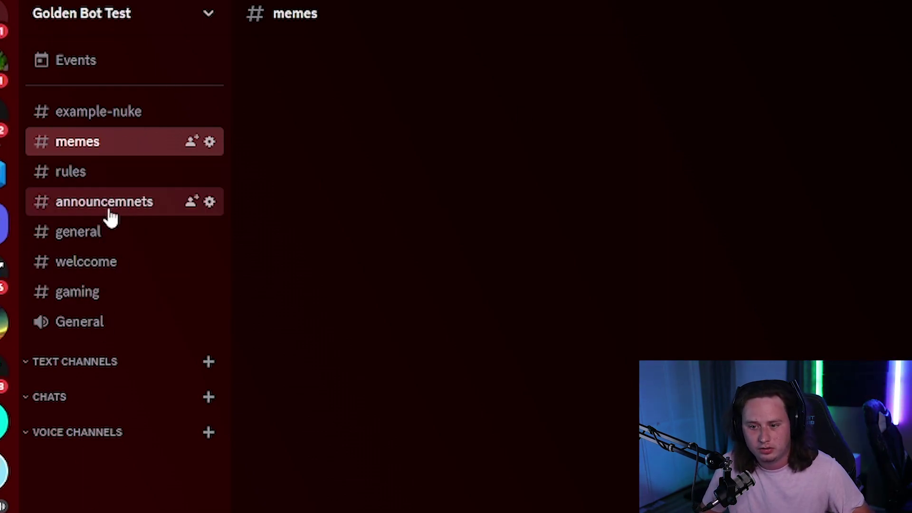
left_click(106, 177)
left_click(142, 217)
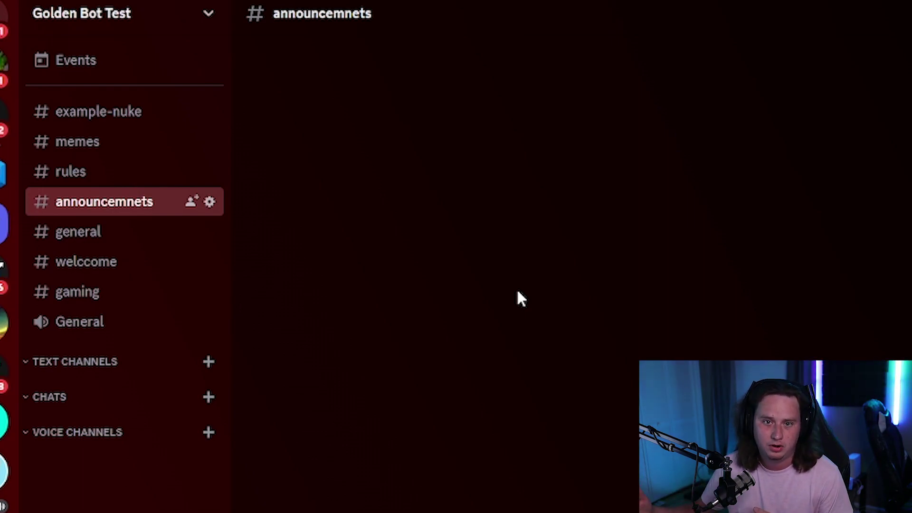
Move welccome, rules and announcemnets into Text Channels, gaming, memes and general into Chats, and the General voice channel into Voice Channels.
left_click_drag(69, 266, 91, 361)
left_click_drag(65, 203, 67, 376)
left_click_drag(71, 179, 104, 340)
left_click_drag(85, 212, 103, 397)
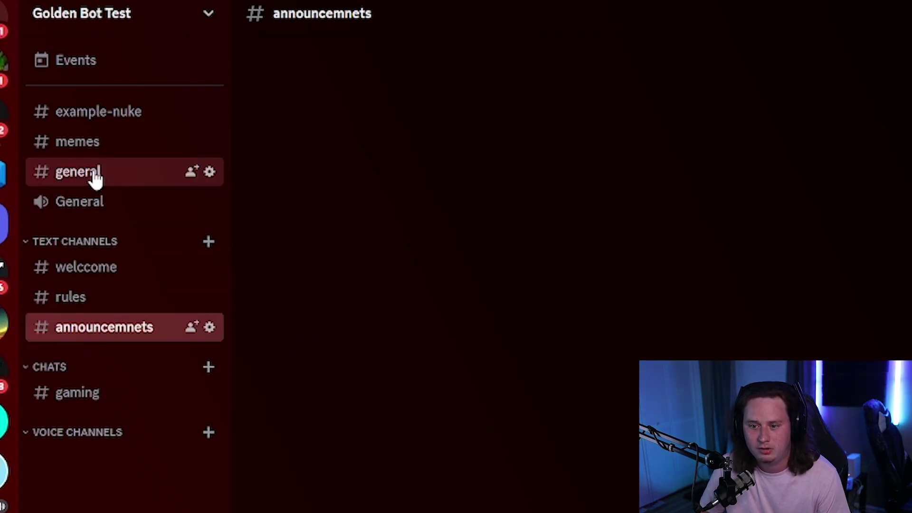
left_click_drag(91, 177, 98, 340)
left_click_drag(73, 145, 71, 375)
Delete the remaining example-nuke channel above the categories.
right_click(117, 113)
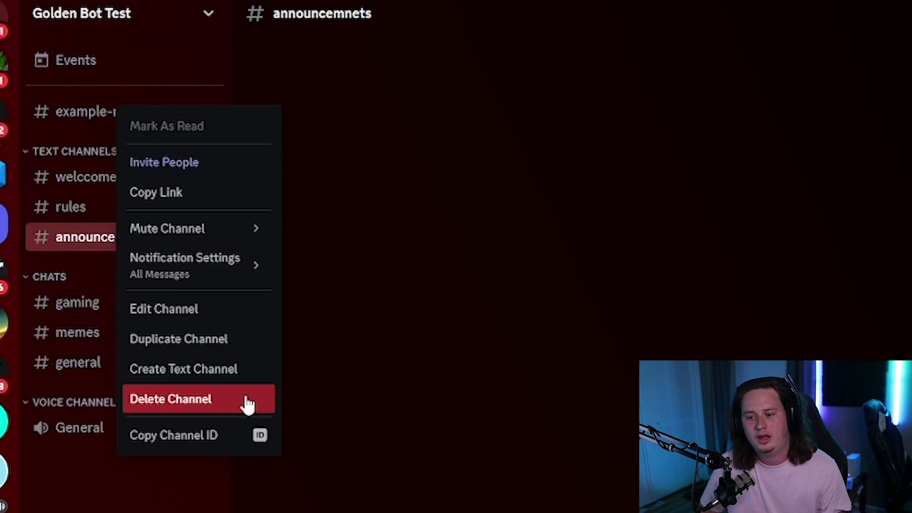
left_click(244, 398)
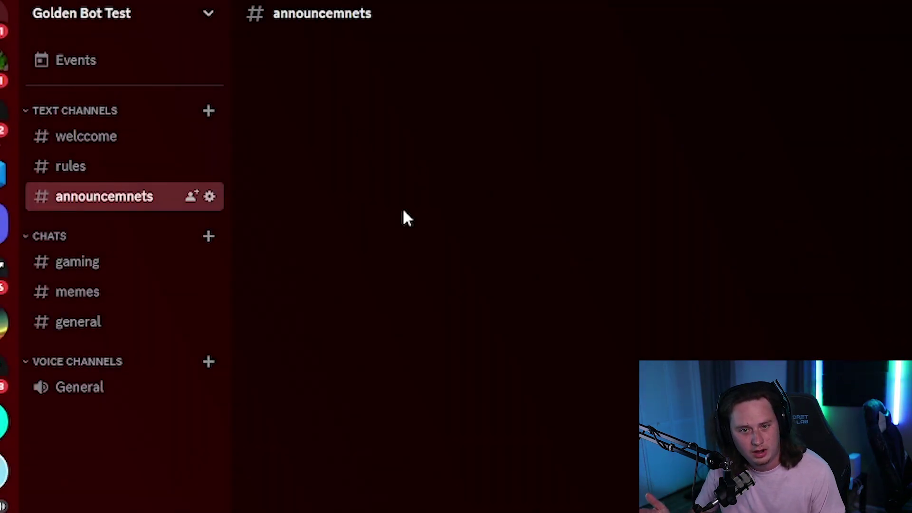
Browse the list of Golden Bot's available slash commands.
type("/")
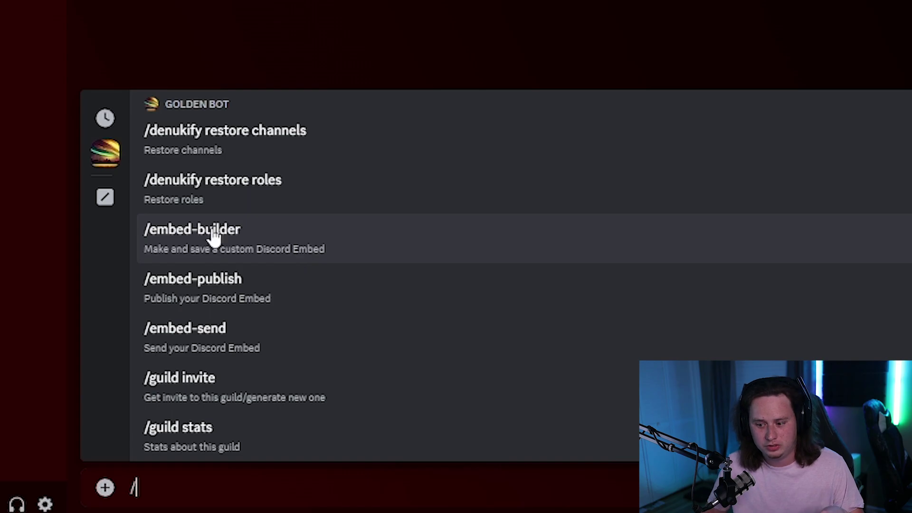
scroll(290, 234, "down", 2)
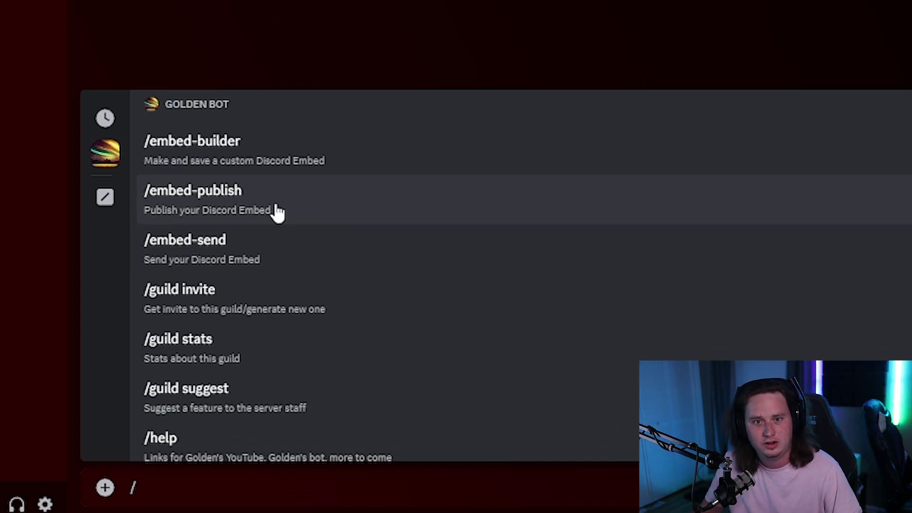
scroll(259, 230, "down", 20)
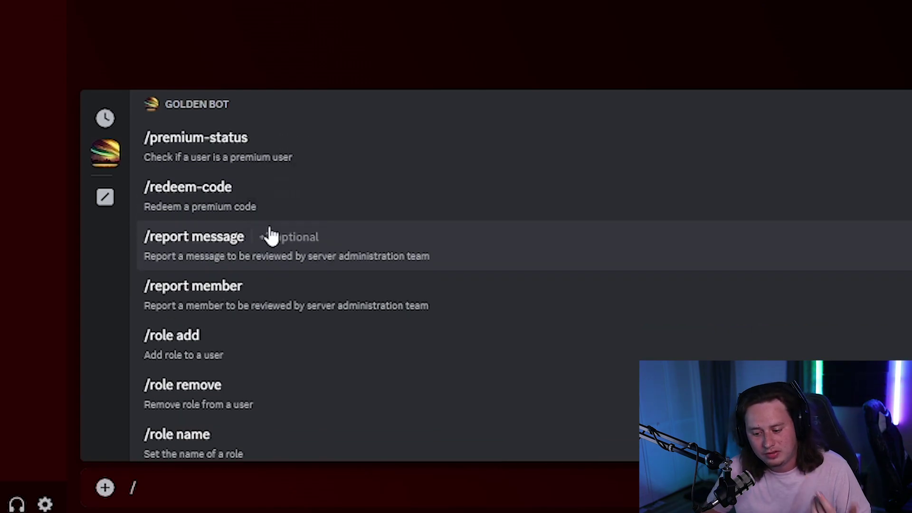